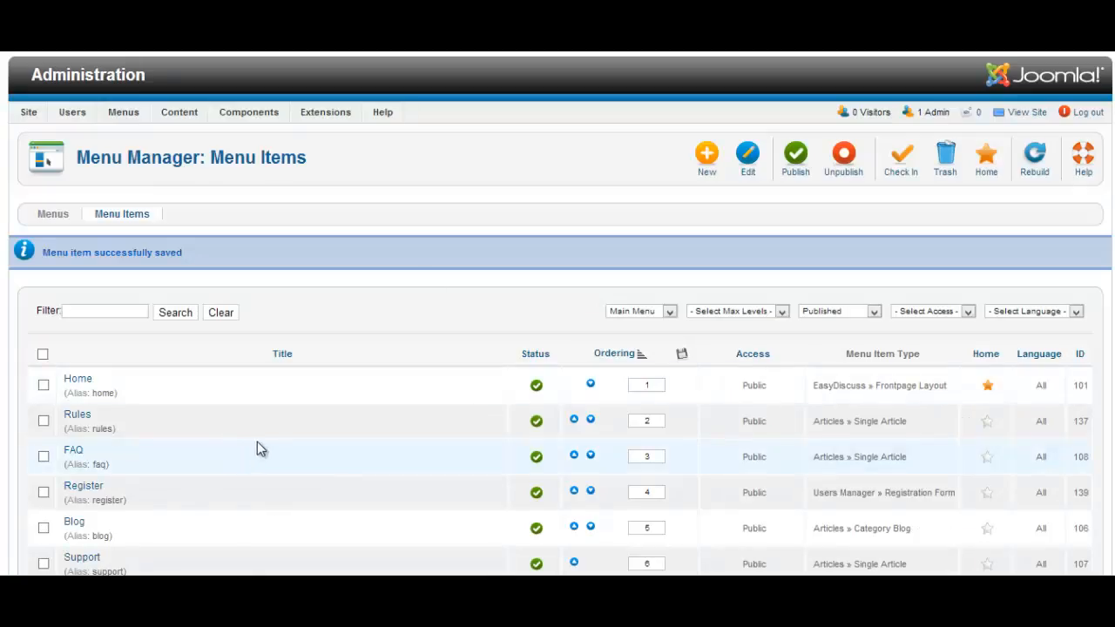
Check the menu item type of the main menu's Blog item and open the article category list
{"action": "scroll", "coordinate": [259, 447], "scroll_direction": "down", "scroll_amount": 2}
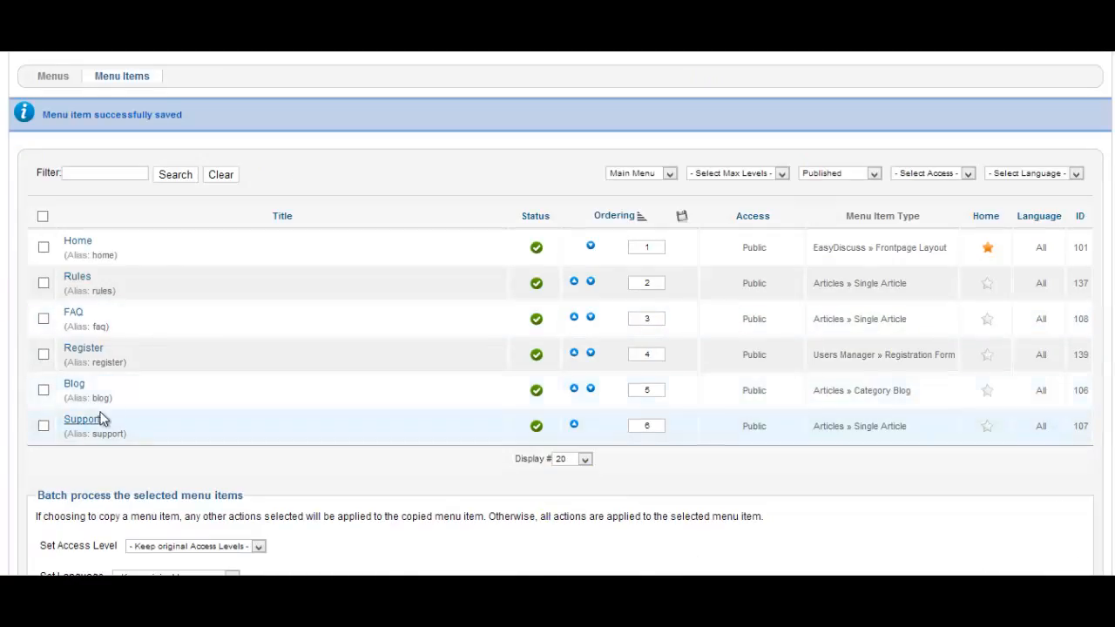
{"action": "left_click_drag", "start_coordinate": [911, 391], "coordinate": [858, 399]}
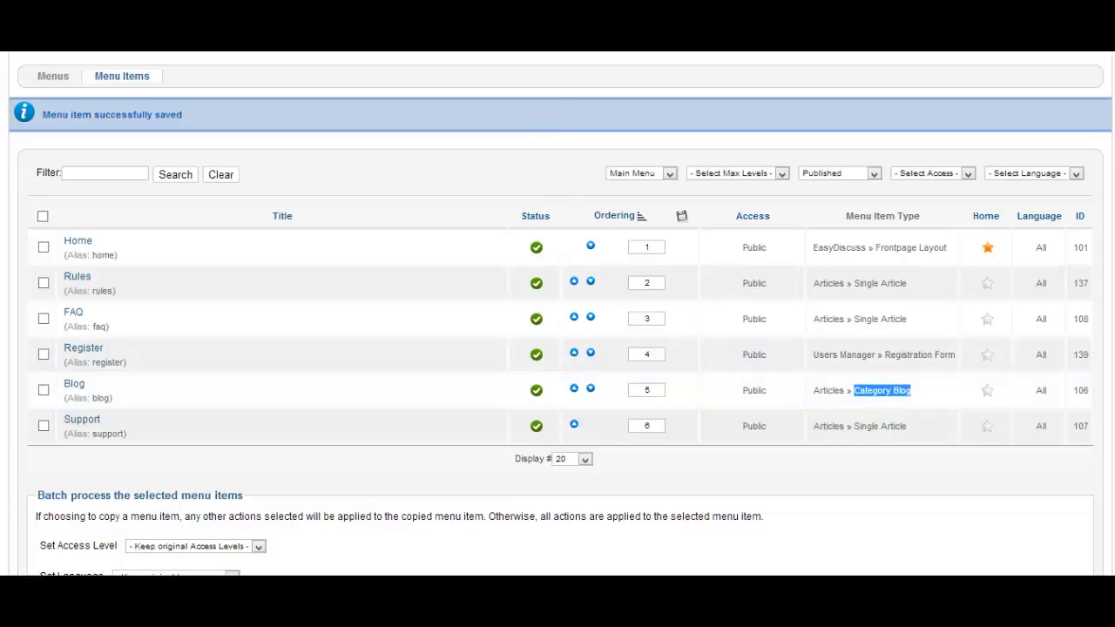
{"action": "scroll", "coordinate": [290, 262], "scroll_direction": "up", "scroll_amount": 3}
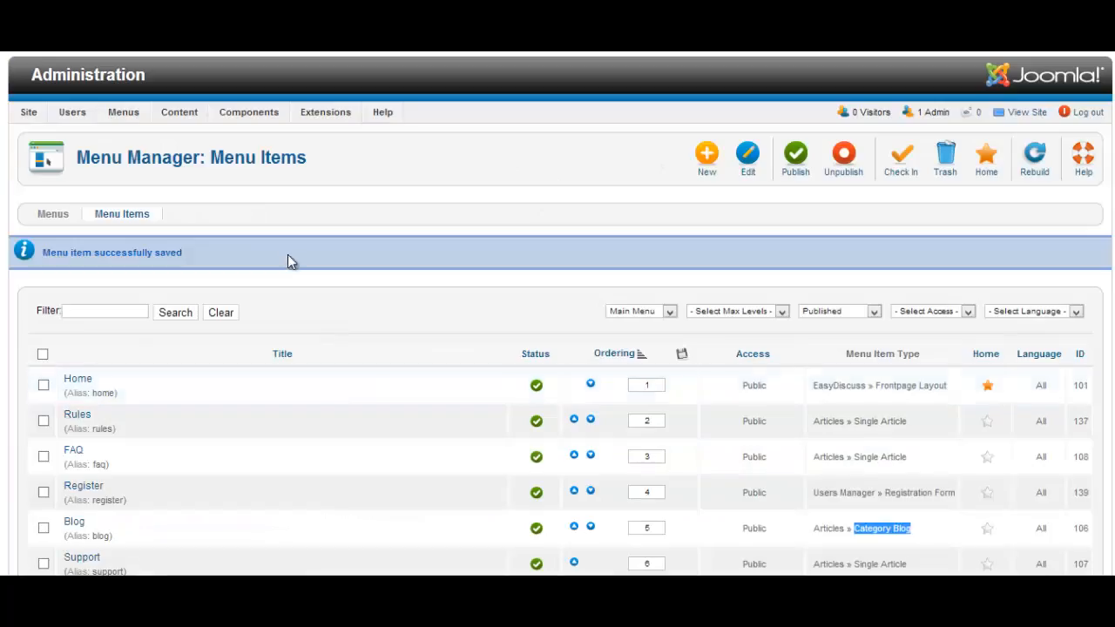
{"action": "mouse_move", "coordinate": [197, 119]}
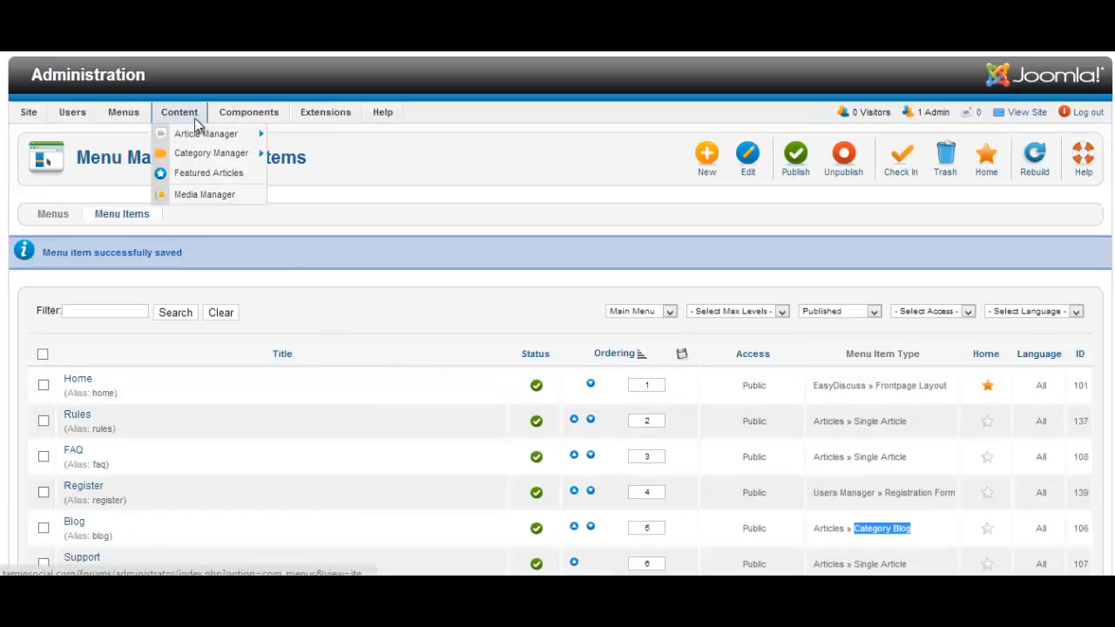
{"action": "left_click", "coordinate": [225, 155]}
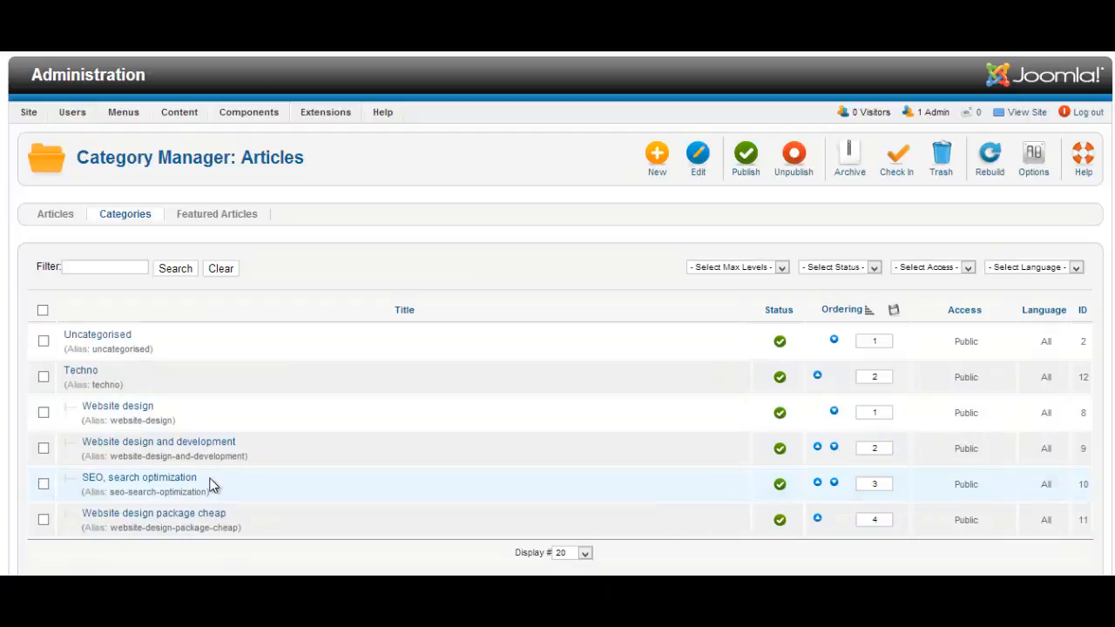
Open the main menu's Blog item for editing and examine its required category setting
{"action": "mouse_move", "coordinate": [123, 114]}
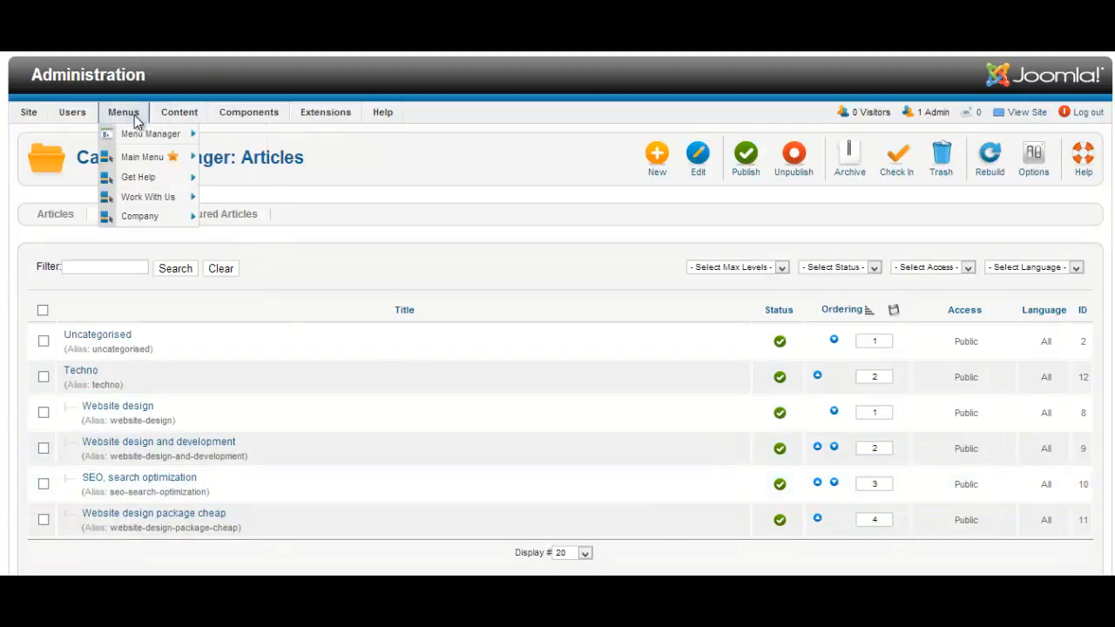
{"action": "mouse_move", "coordinate": [140, 179]}
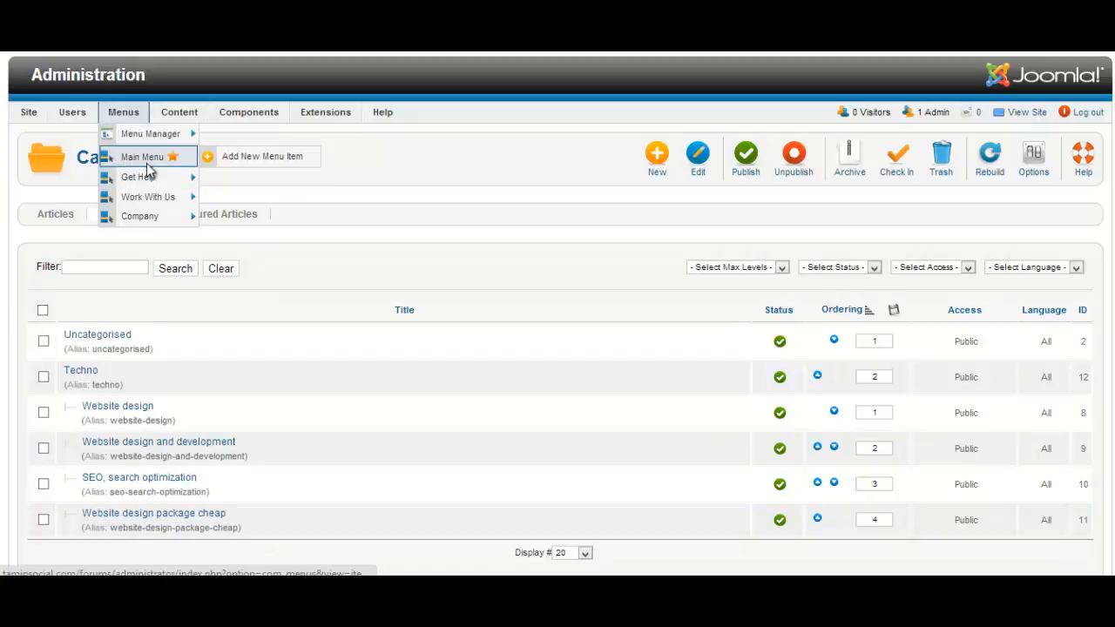
{"action": "left_click", "coordinate": [140, 157]}
{"action": "scroll", "coordinate": [217, 420], "scroll_direction": "down", "scroll_amount": 3}
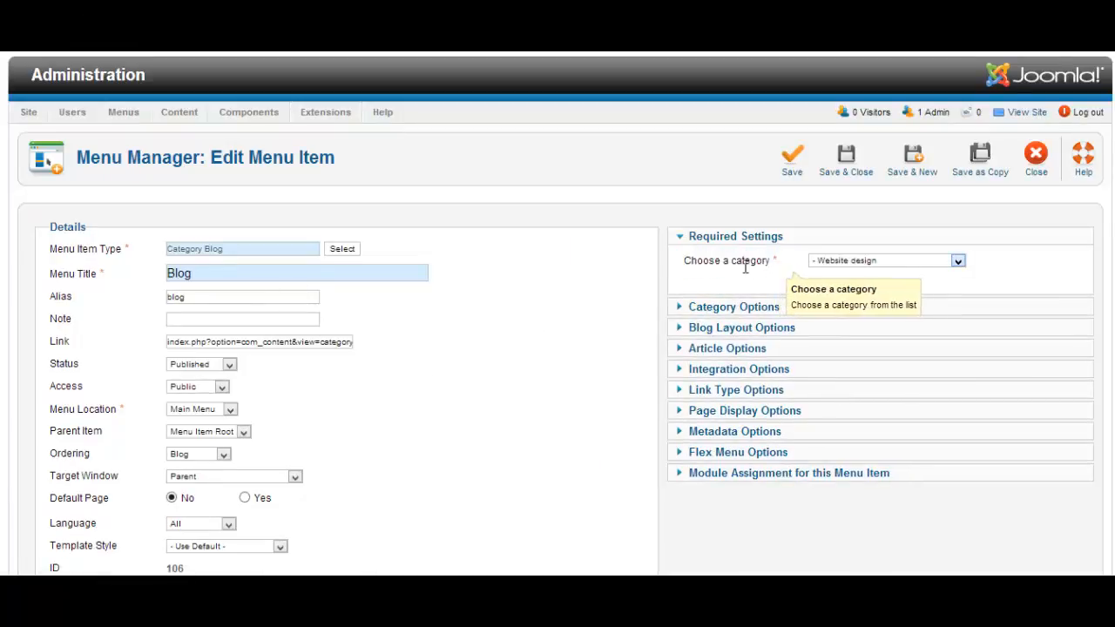
{"action": "left_click_drag", "start_coordinate": [772, 263], "coordinate": [691, 274]}
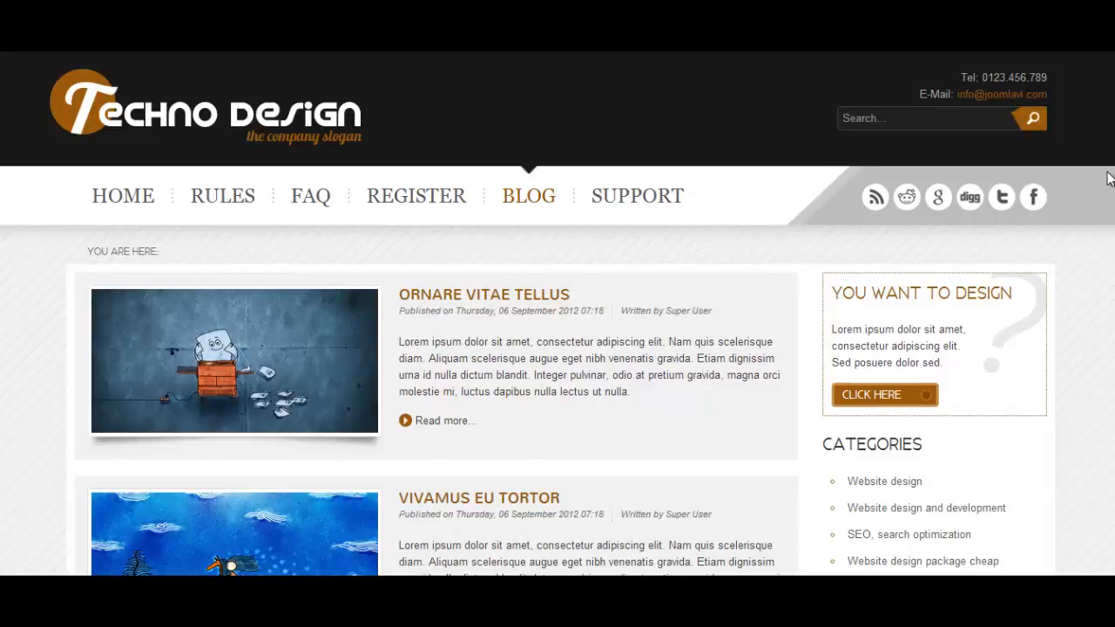
Review the Blog page on the public site and read through the Ornare Vitae Tellus article
{"action": "scroll", "coordinate": [557, 314], "scroll_direction": "down", "scroll_amount": 3}
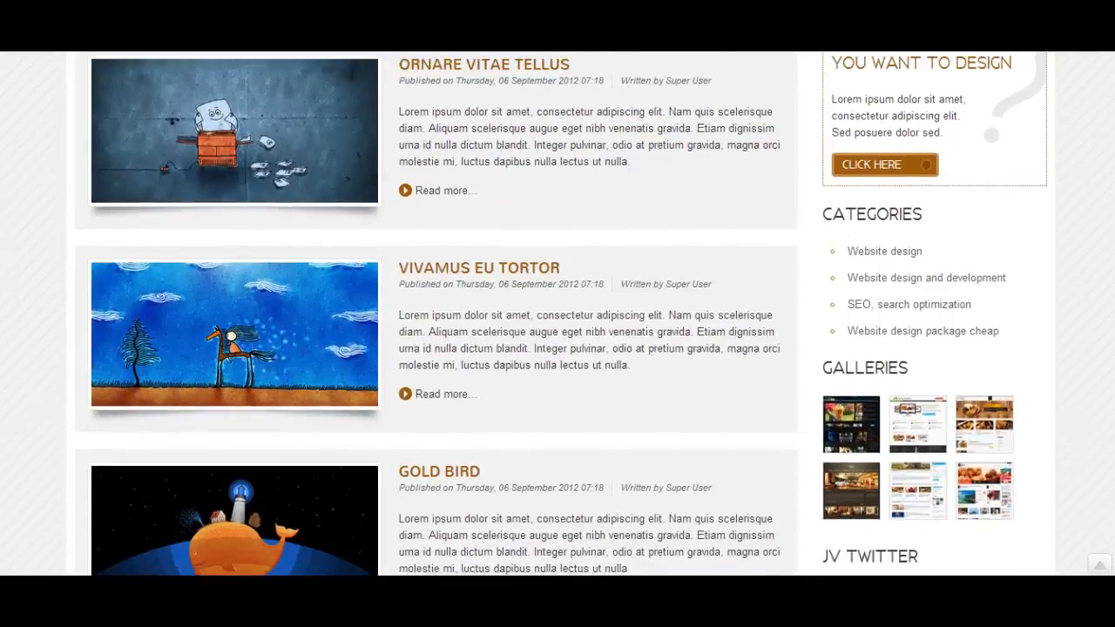
{"action": "scroll", "coordinate": [558, 314], "scroll_direction": "up", "scroll_amount": 1}
{"action": "scroll", "coordinate": [656, 319], "scroll_direction": "up", "scroll_amount": 1}
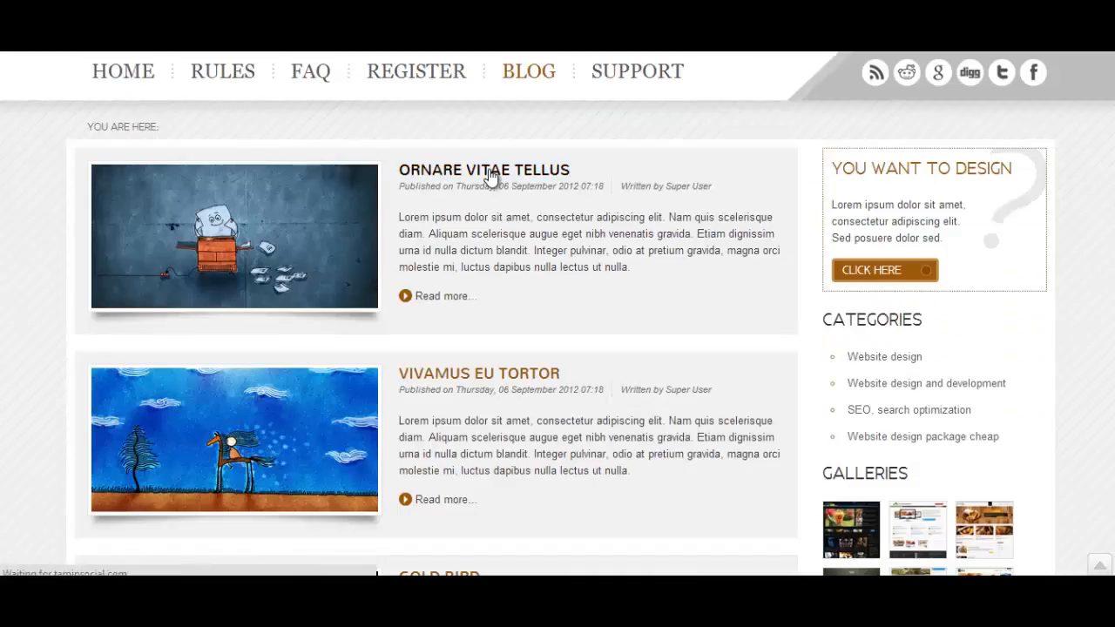
{"action": "scroll", "coordinate": [614, 363], "scroll_direction": "down", "scroll_amount": 10}
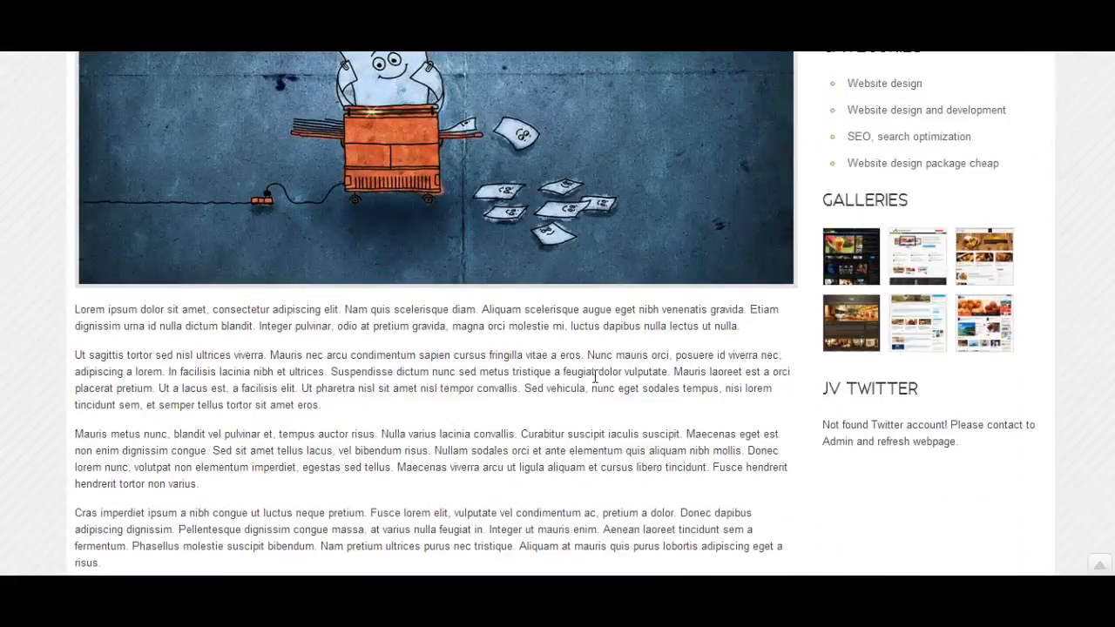
{"action": "scroll", "coordinate": [618, 400], "scroll_direction": "up", "scroll_amount": 5}
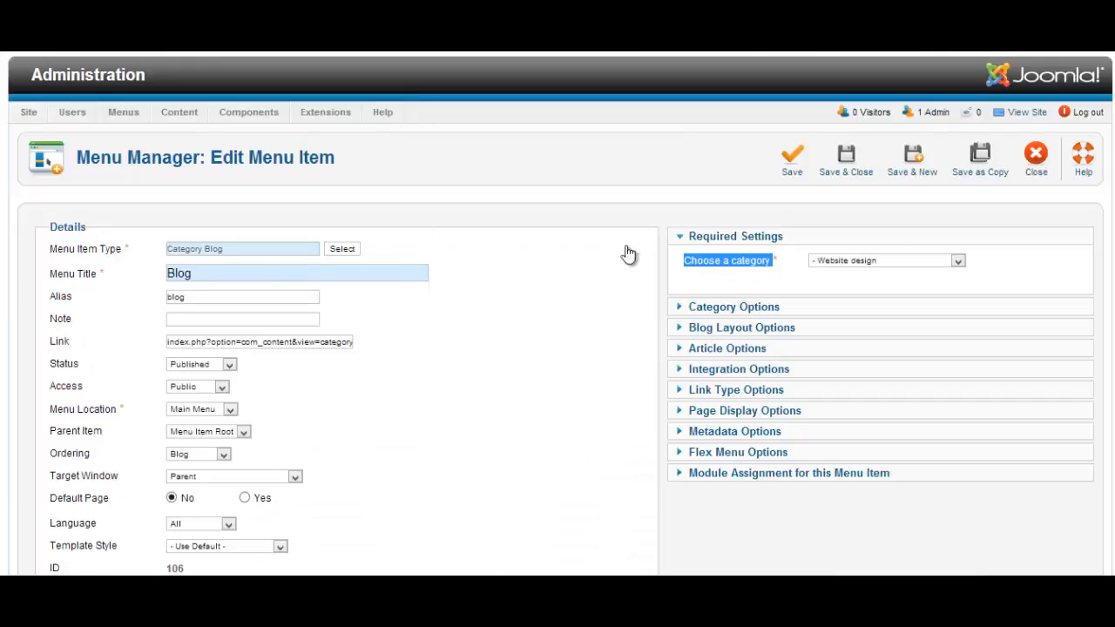
Close the Blog menu item and filter the article list by the Website design category
{"action": "left_click", "coordinate": [1041, 165]}
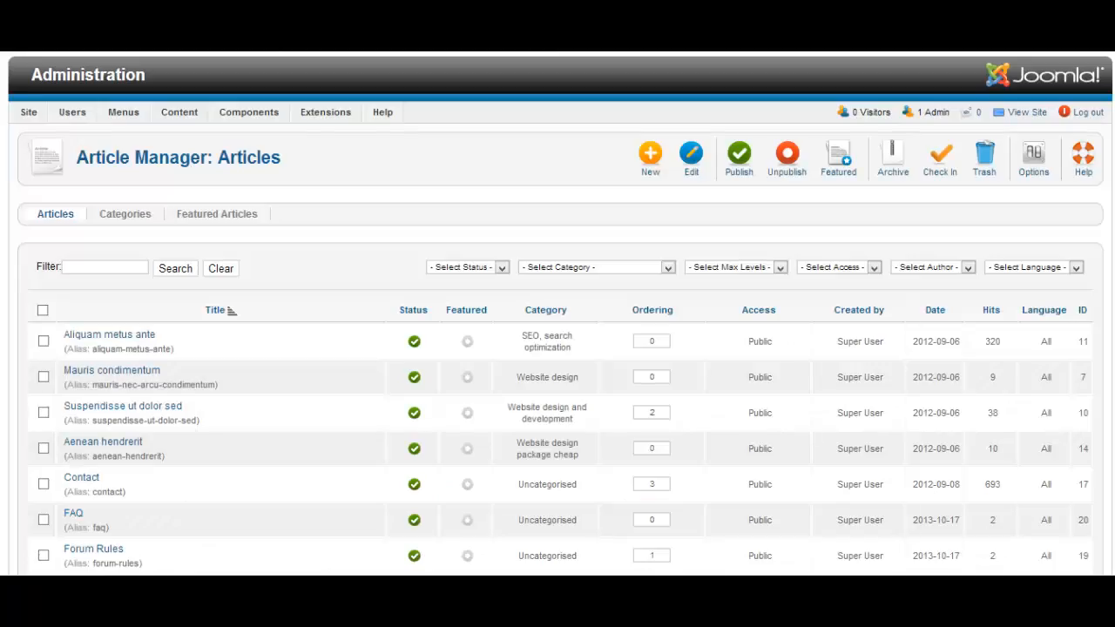
{"action": "left_click", "coordinate": [669, 268]}
{"action": "left_click", "coordinate": [652, 315]}
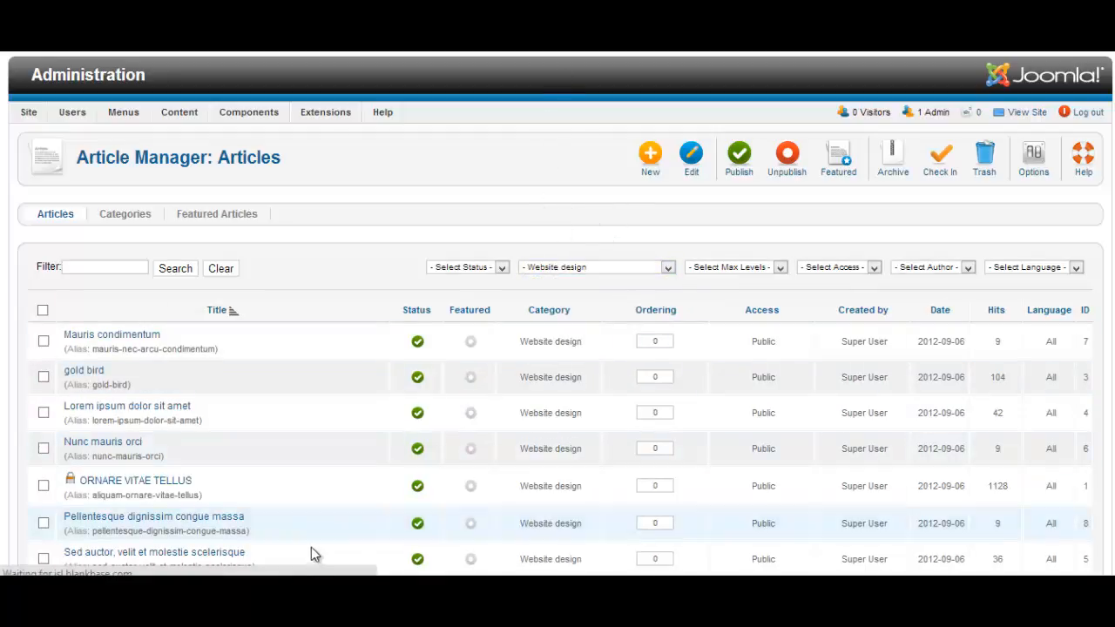
Compare the filtered Website design article list with the articles shown on the public site's Blog page
{"action": "scroll", "coordinate": [311, 547], "scroll_direction": "down", "scroll_amount": 3}
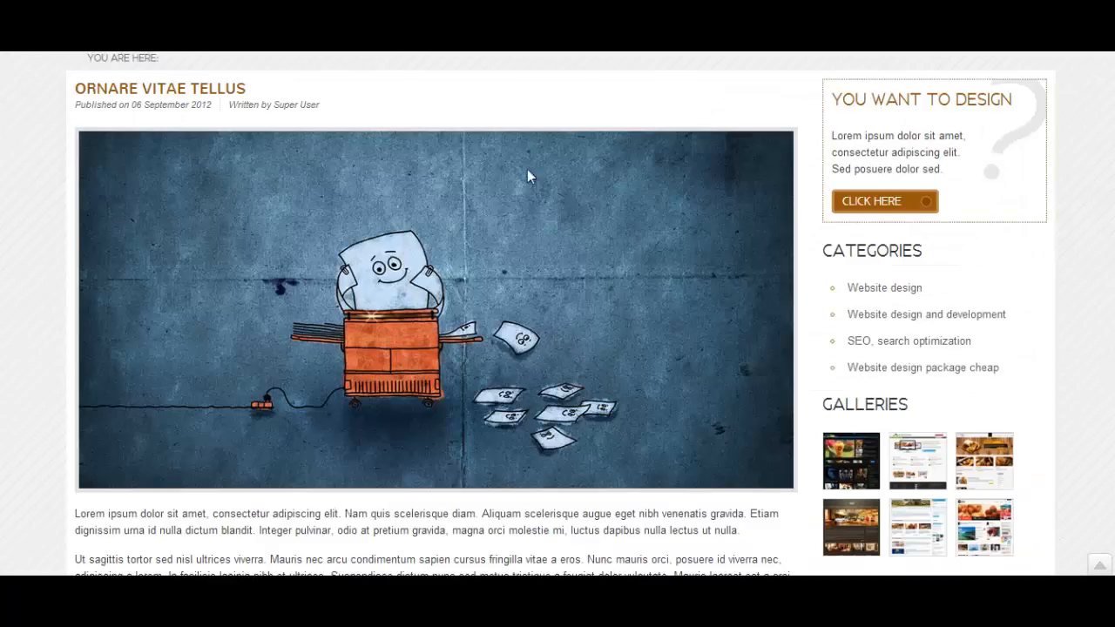
{"action": "scroll", "coordinate": [527, 177], "scroll_direction": "up", "scroll_amount": 3}
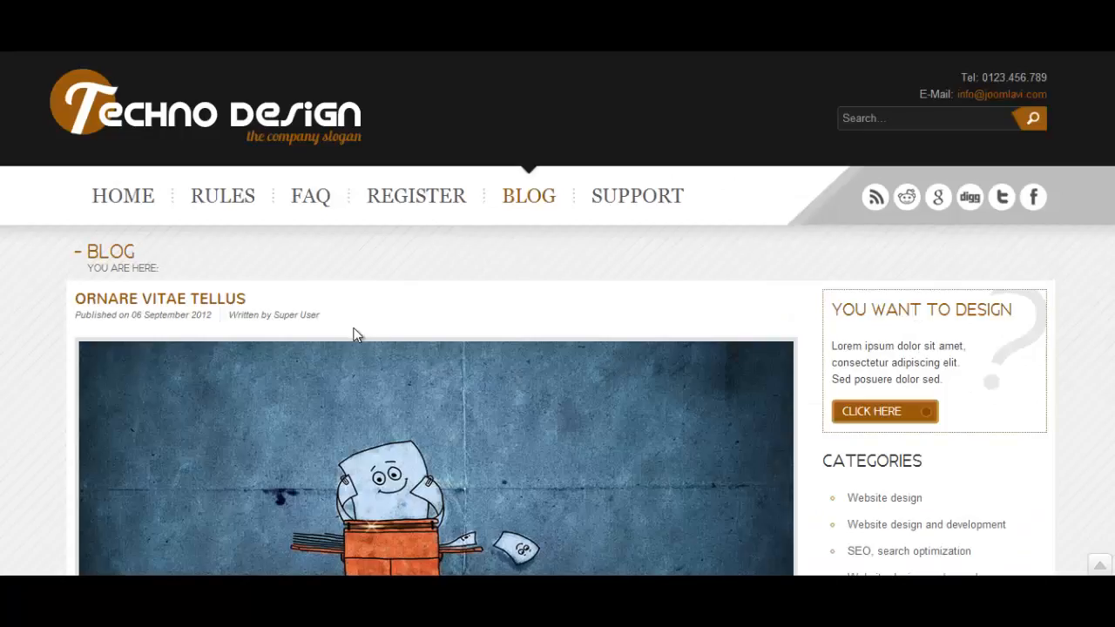
{"action": "left_click", "coordinate": [532, 206]}
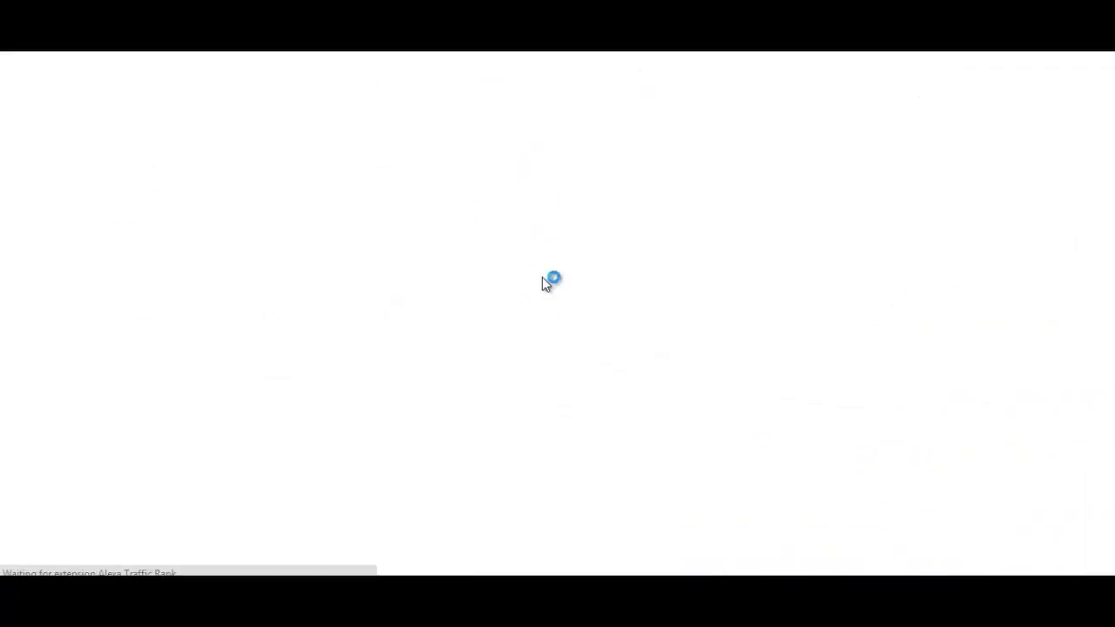
{"action": "scroll", "coordinate": [578, 353], "scroll_direction": "down", "scroll_amount": 5}
{"action": "scroll", "coordinate": [579, 349], "scroll_direction": "down", "scroll_amount": 6}
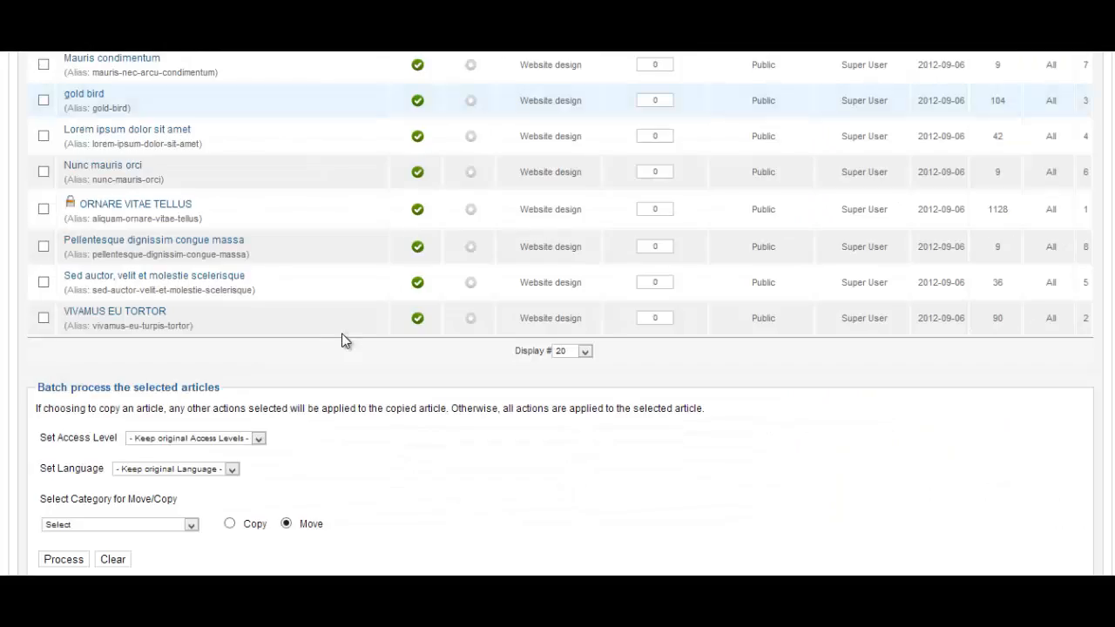
{"action": "scroll", "coordinate": [345, 334], "scroll_direction": "down", "scroll_amount": 3}
{"action": "scroll", "coordinate": [345, 335], "scroll_direction": "up", "scroll_amount": 5}
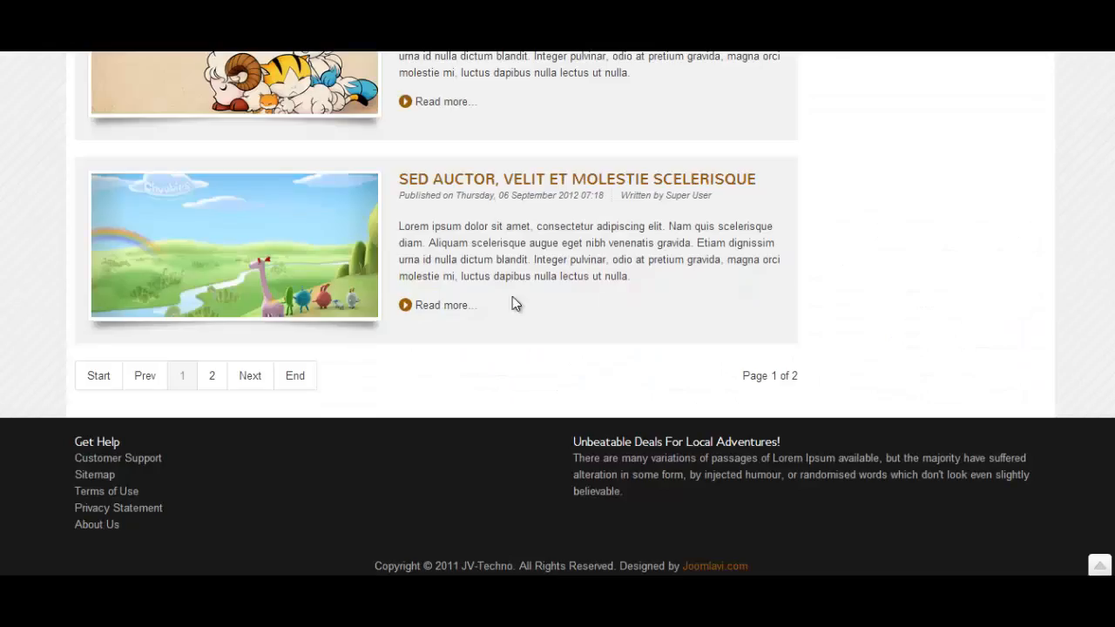
{"action": "scroll", "coordinate": [522, 313], "scroll_direction": "up", "scroll_amount": 5}
{"action": "scroll", "coordinate": [538, 331], "scroll_direction": "up", "scroll_amount": 8}
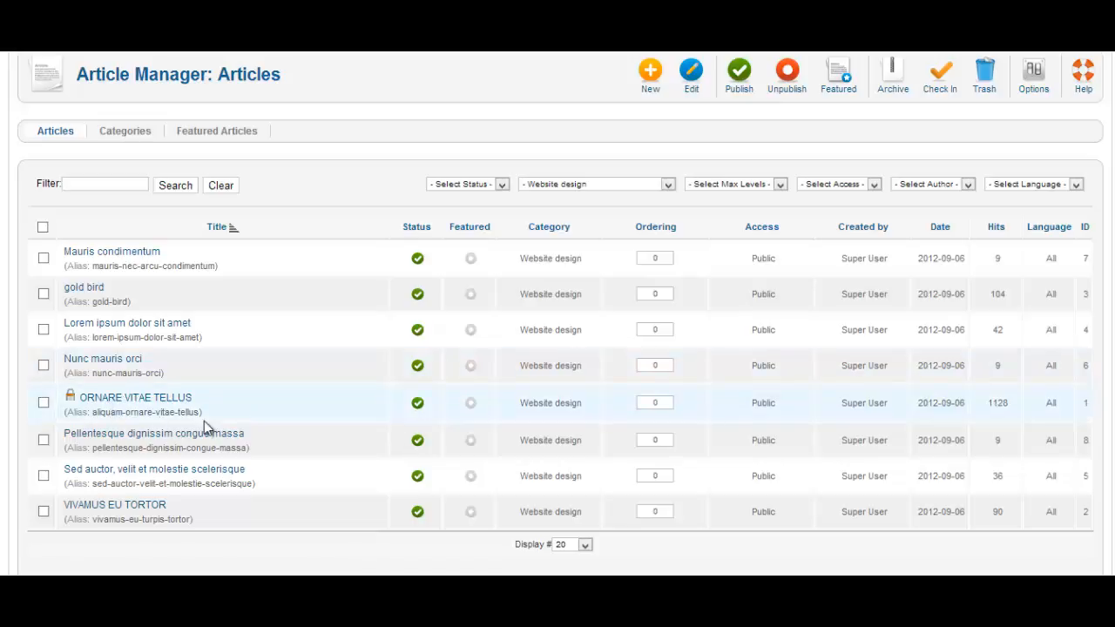
Check in the locked ORNARE VITAE TELLUS article
{"action": "left_click", "coordinate": [44, 402]}
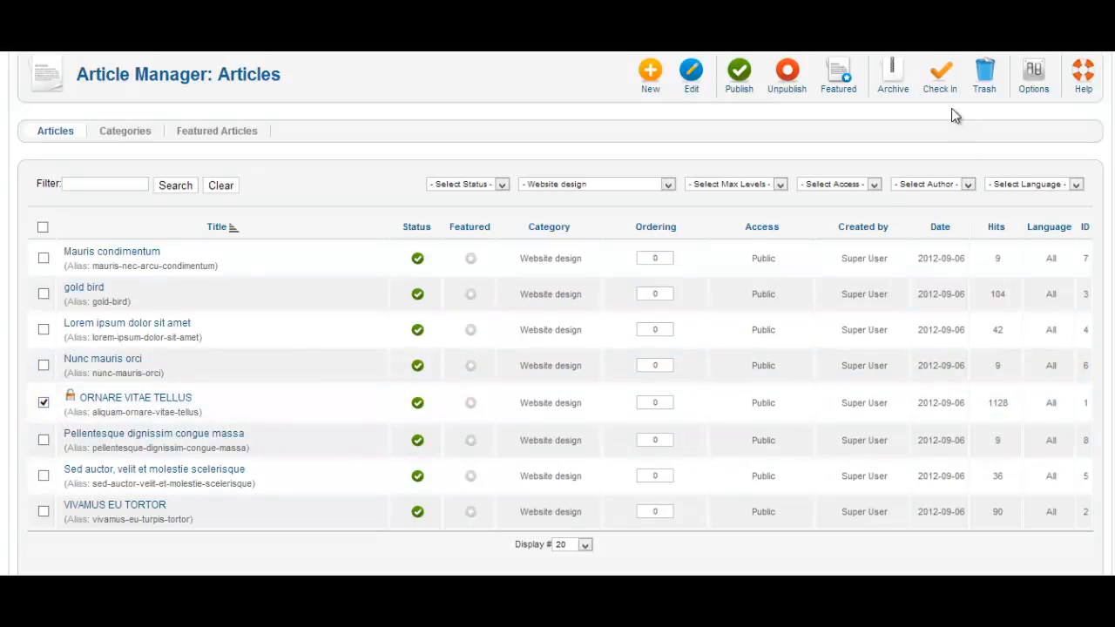
{"action": "left_click", "coordinate": [941, 87]}
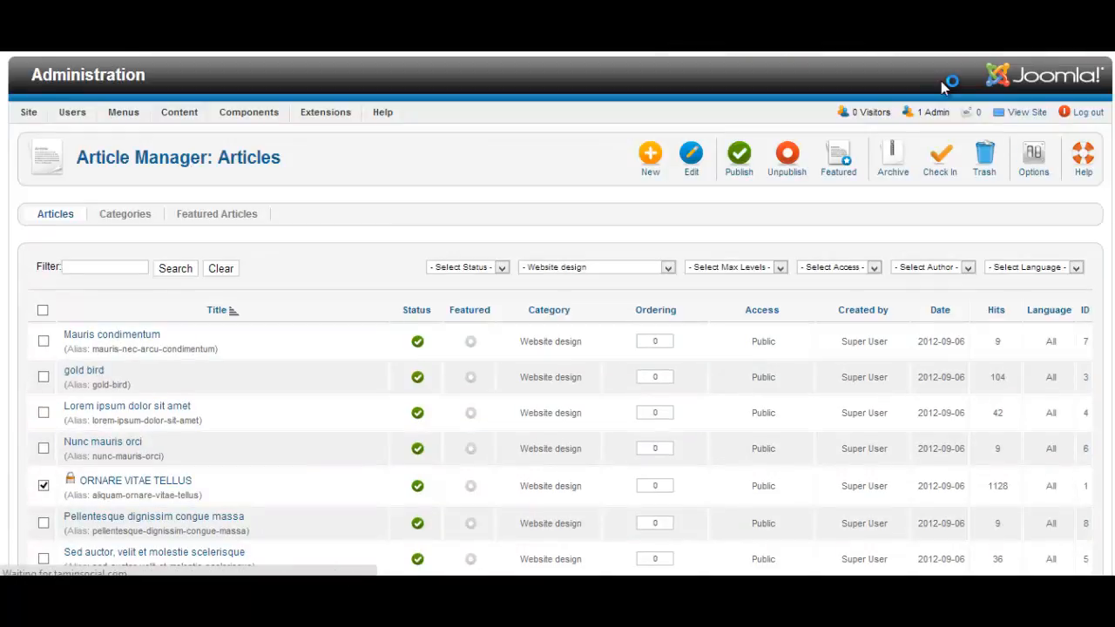
{"action": "scroll", "coordinate": [348, 527], "scroll_direction": "down", "scroll_amount": 3}
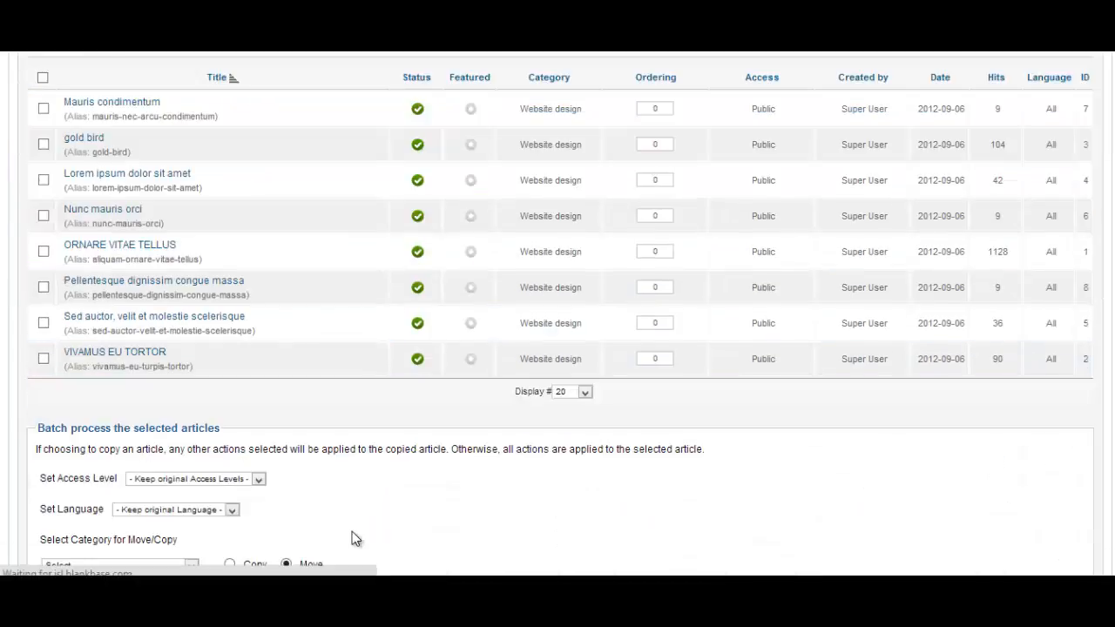
{"action": "scroll", "coordinate": [216, 407], "scroll_direction": "up", "scroll_amount": 5}
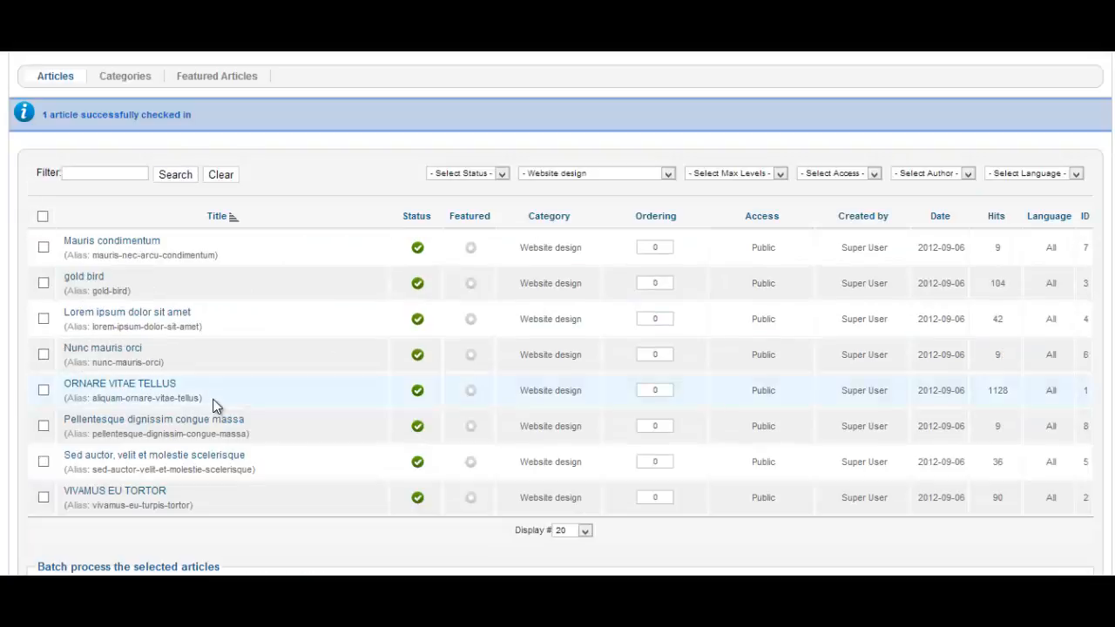
Open the Global Check-in maintenance page and examine the database tables and their items to check in
{"action": "left_click", "coordinate": [29, 114]}
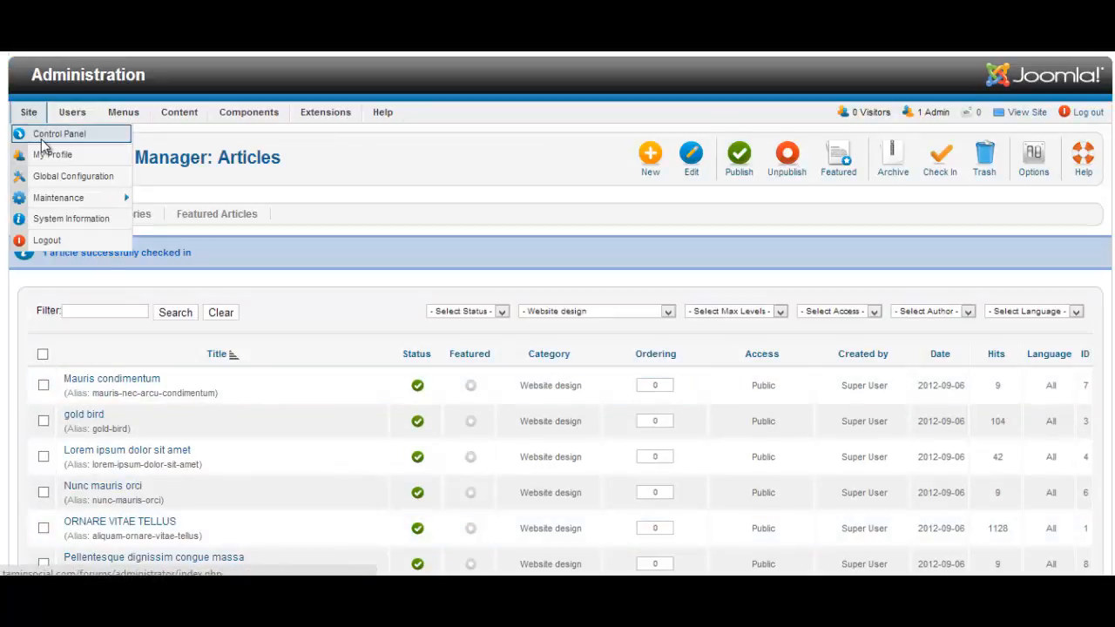
{"action": "mouse_move", "coordinate": [111, 201]}
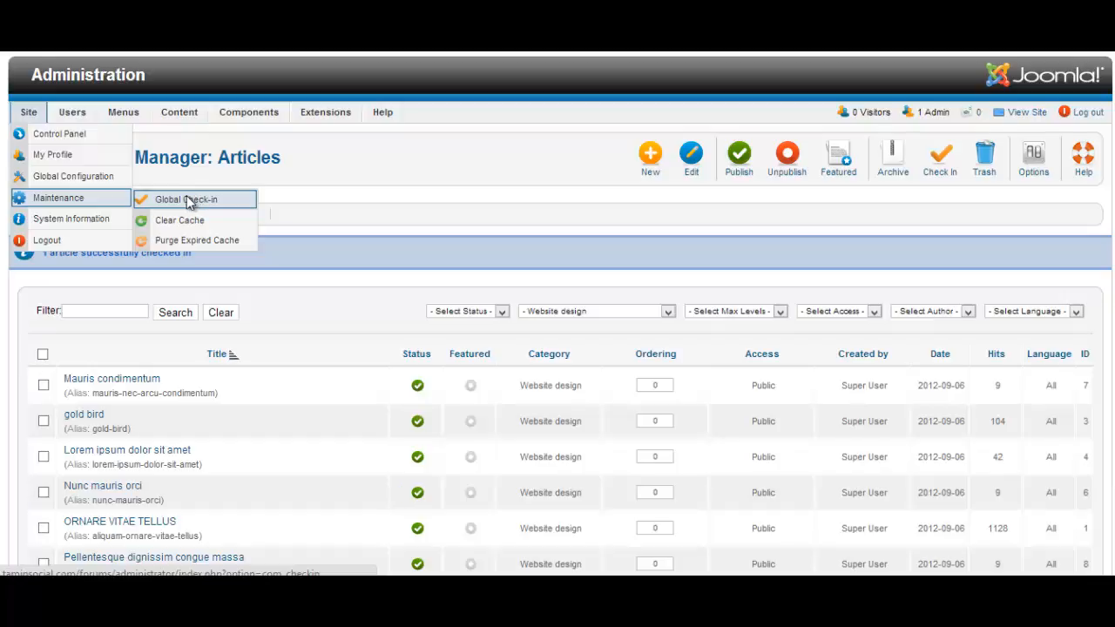
{"action": "left_click", "coordinate": [191, 200]}
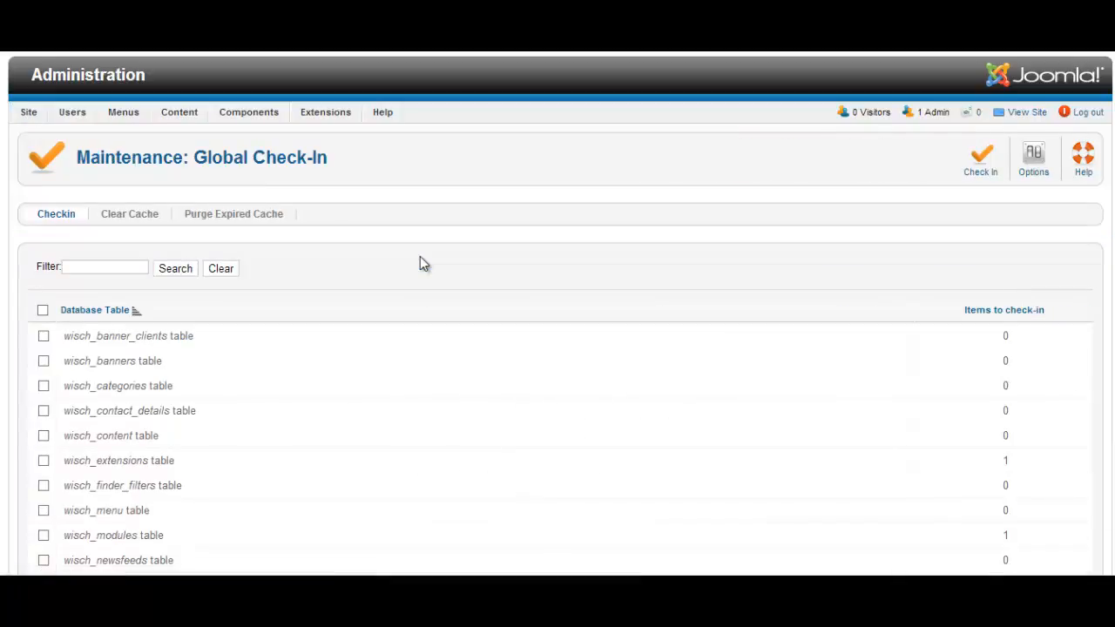
{"action": "scroll", "coordinate": [447, 308], "scroll_direction": "down", "scroll_amount": 2}
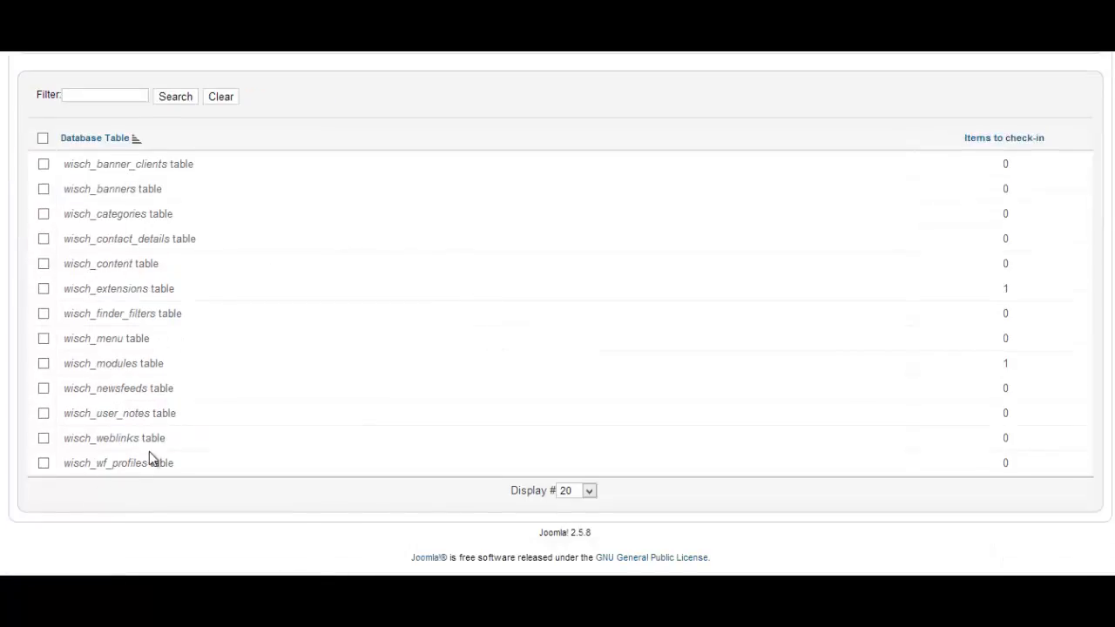
{"action": "scroll", "coordinate": [154, 462], "scroll_direction": "up", "scroll_amount": 2}
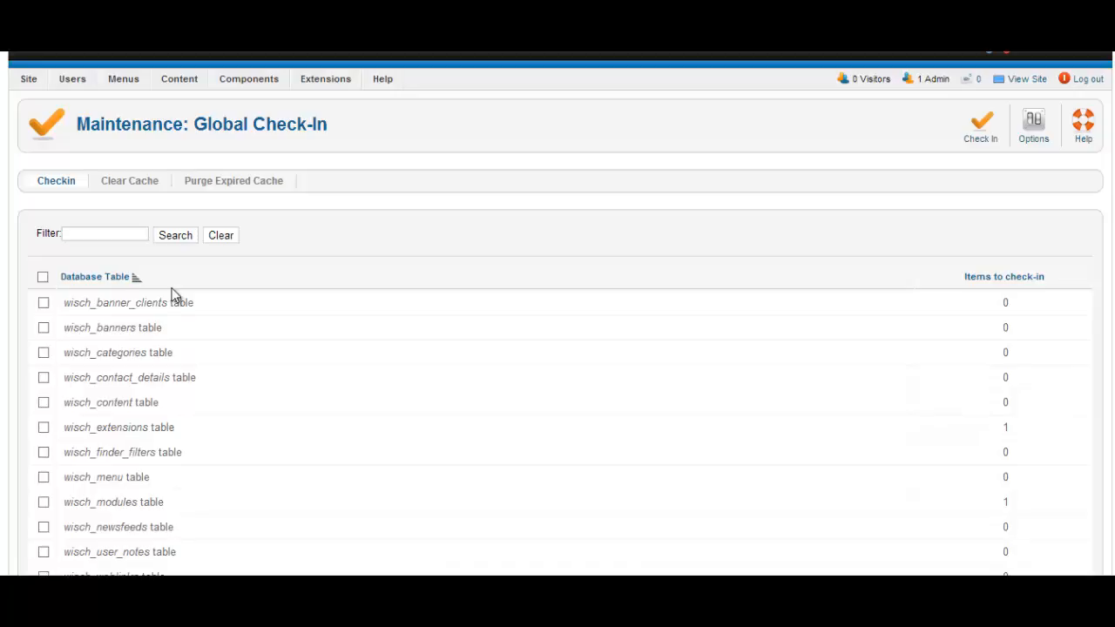
Return to the article list, open ORNARE VITAE TELLUS for editing, and enlarge the article text editor
{"action": "mouse_move", "coordinate": [179, 80]}
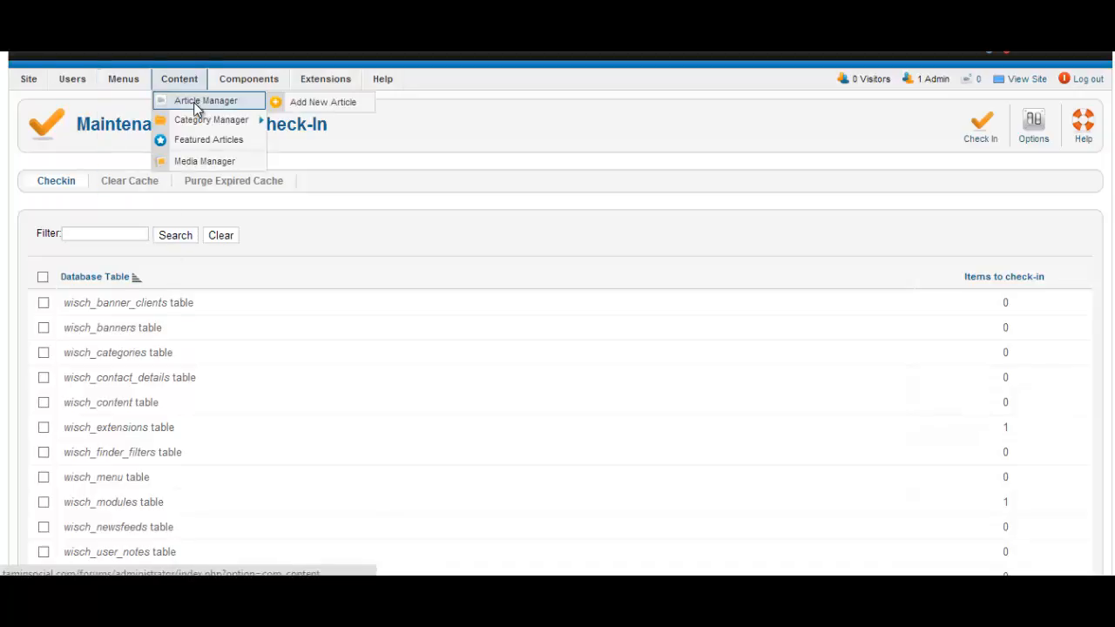
{"action": "left_click", "coordinate": [194, 102]}
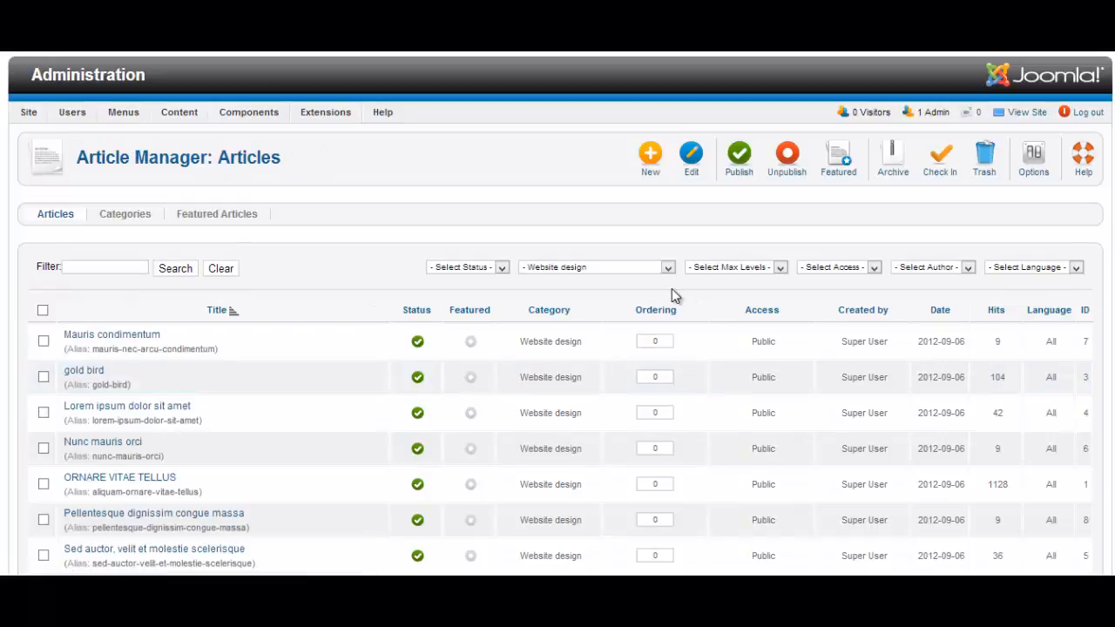
{"action": "scroll", "coordinate": [232, 441], "scroll_direction": "down", "scroll_amount": 3}
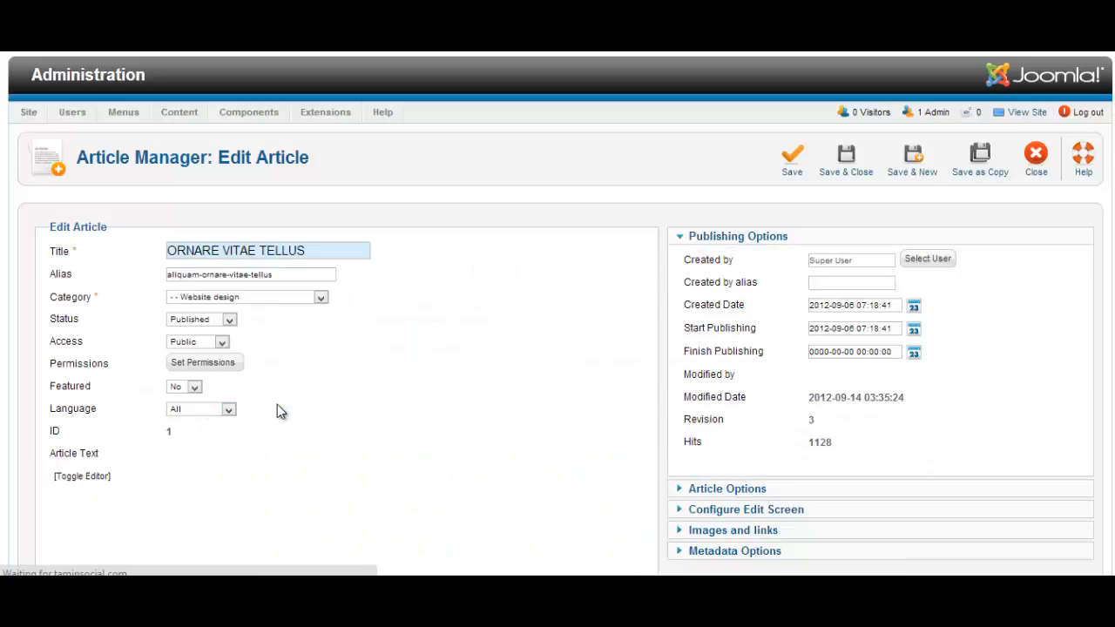
{"action": "scroll", "coordinate": [305, 409], "scroll_direction": "down", "scroll_amount": 3}
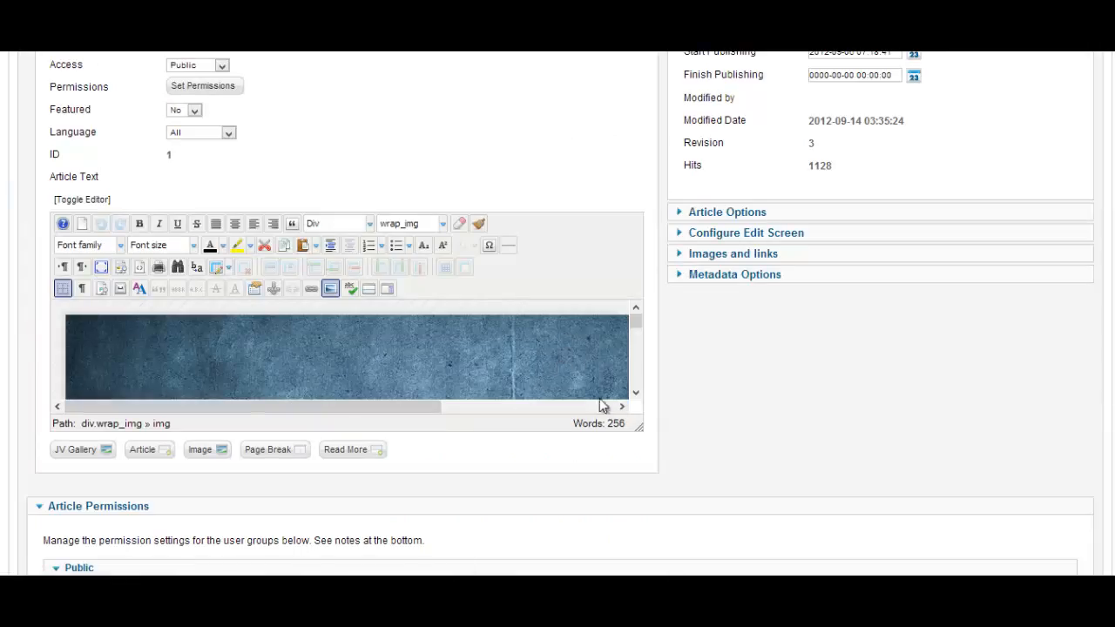
{"action": "left_click_drag", "start_coordinate": [637, 426], "coordinate": [658, 567]}
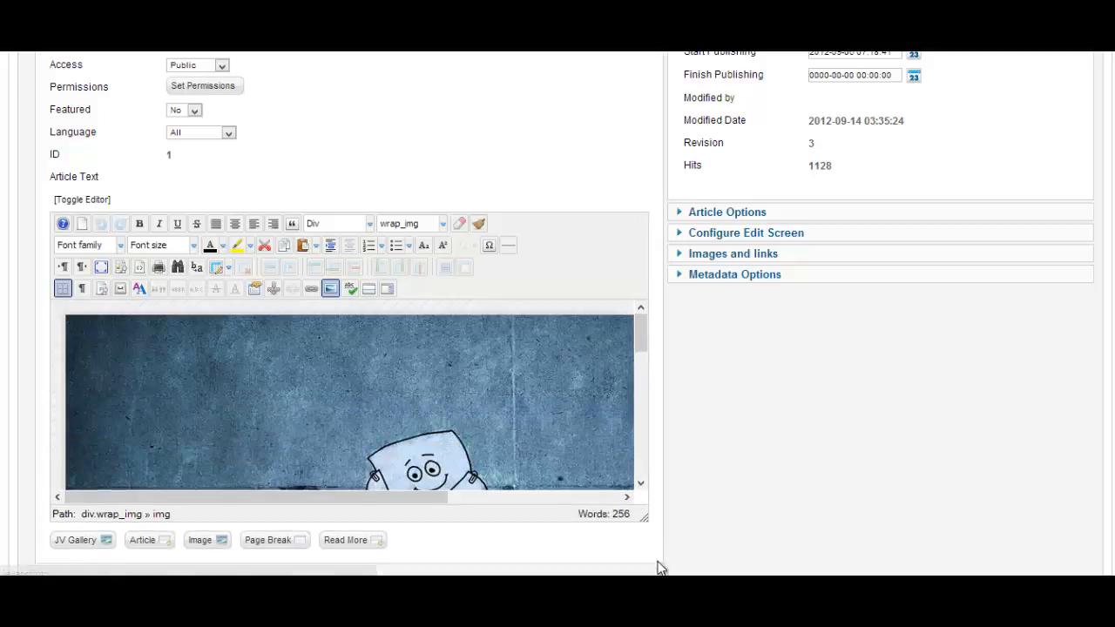
Select the image in the ORNARE VITAE TELLUS article text and examine its properties and source file in the Image Manager
{"action": "scroll", "coordinate": [811, 399], "scroll_direction": "down", "scroll_amount": 3}
{"action": "scroll", "coordinate": [712, 316], "scroll_direction": "up", "scroll_amount": 2}
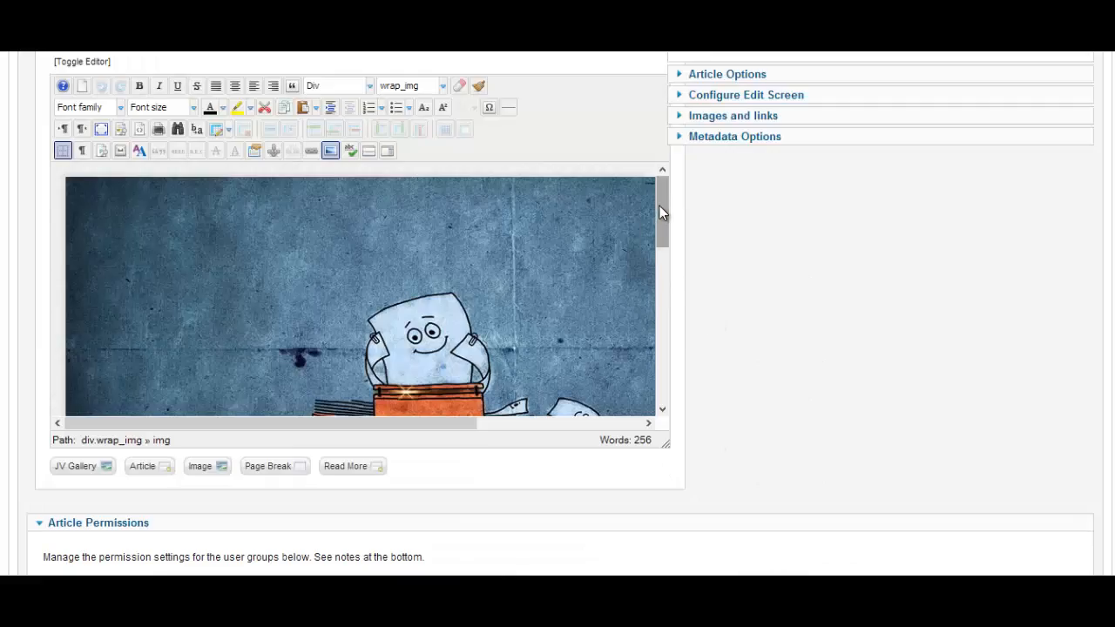
{"action": "mouse_move", "coordinate": [660, 209]}
{"action": "left_mouse_down"}
{"action": "mouse_move", "coordinate": [674, 374]}
{"action": "mouse_move", "coordinate": [679, 238]}
{"action": "mouse_move", "coordinate": [662, 203]}
{"action": "left_mouse_up"}
{"action": "left_click", "coordinate": [448, 337]}
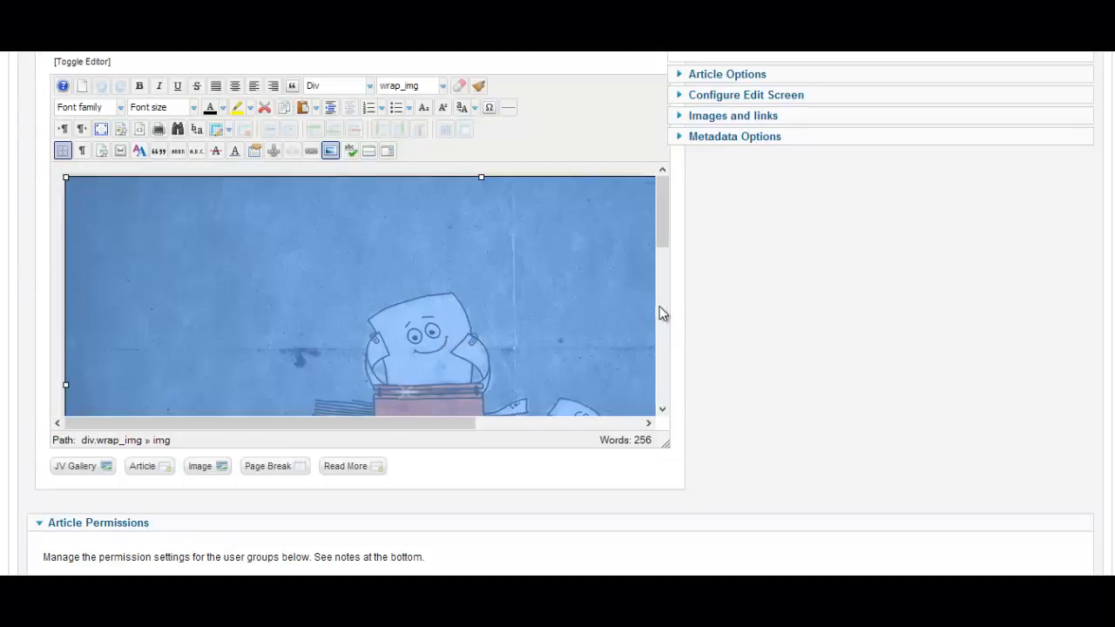
{"action": "left_click", "coordinate": [330, 151]}
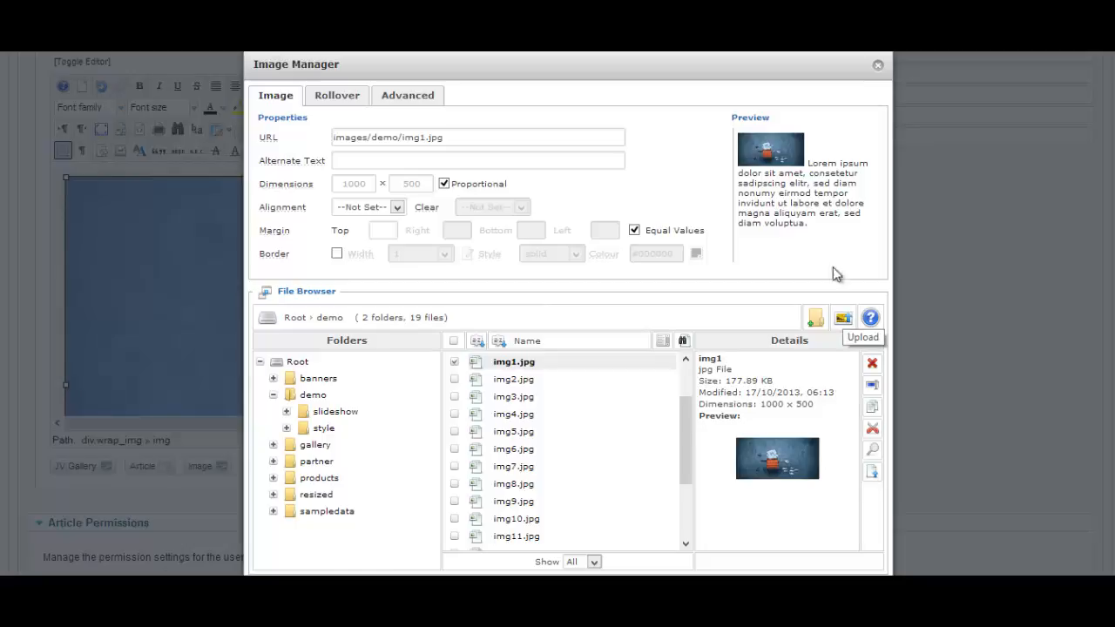
Dismiss the Image Manager without changes and close the ORNARE VITAE TELLUS article without saving
{"action": "left_click", "coordinate": [877, 67]}
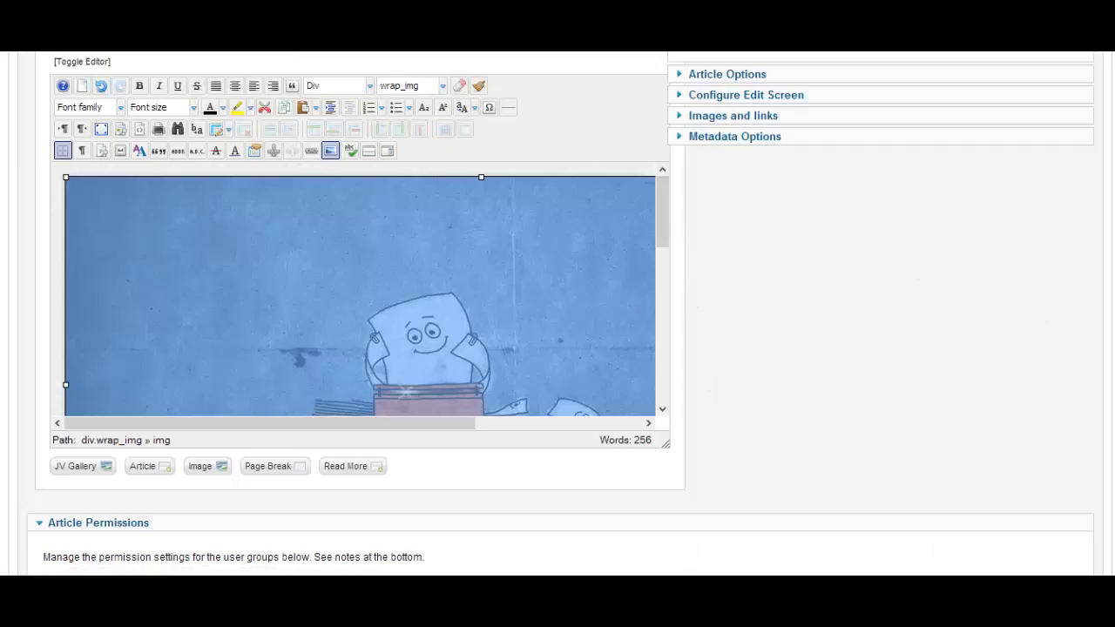
{"action": "scroll", "coordinate": [558, 314], "scroll_direction": "up", "scroll_amount": 5}
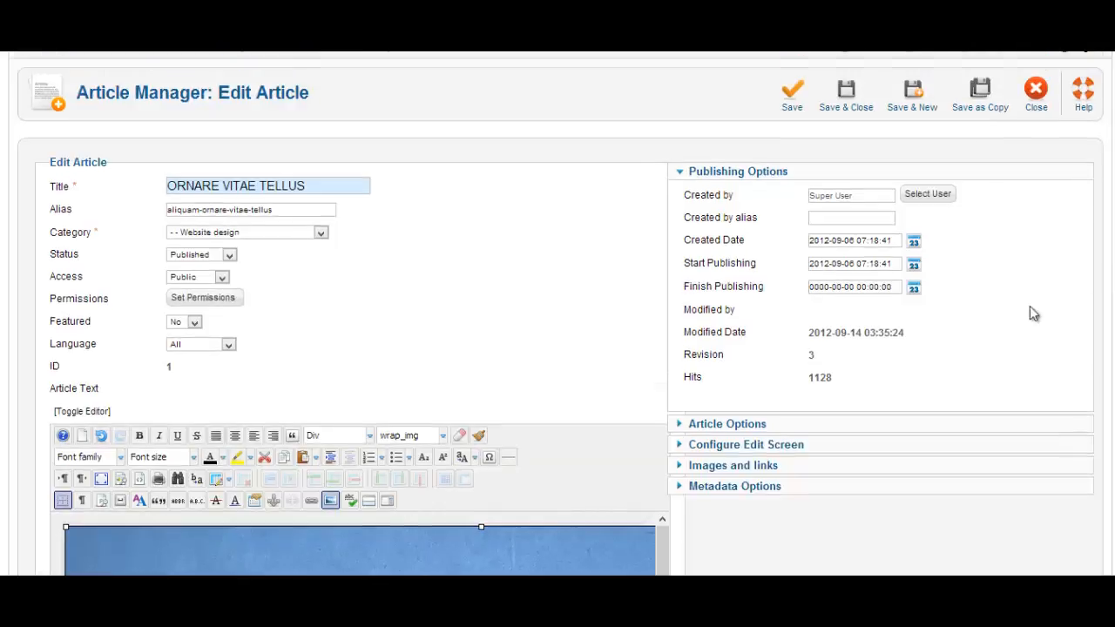
{"action": "left_click", "coordinate": [1034, 111]}
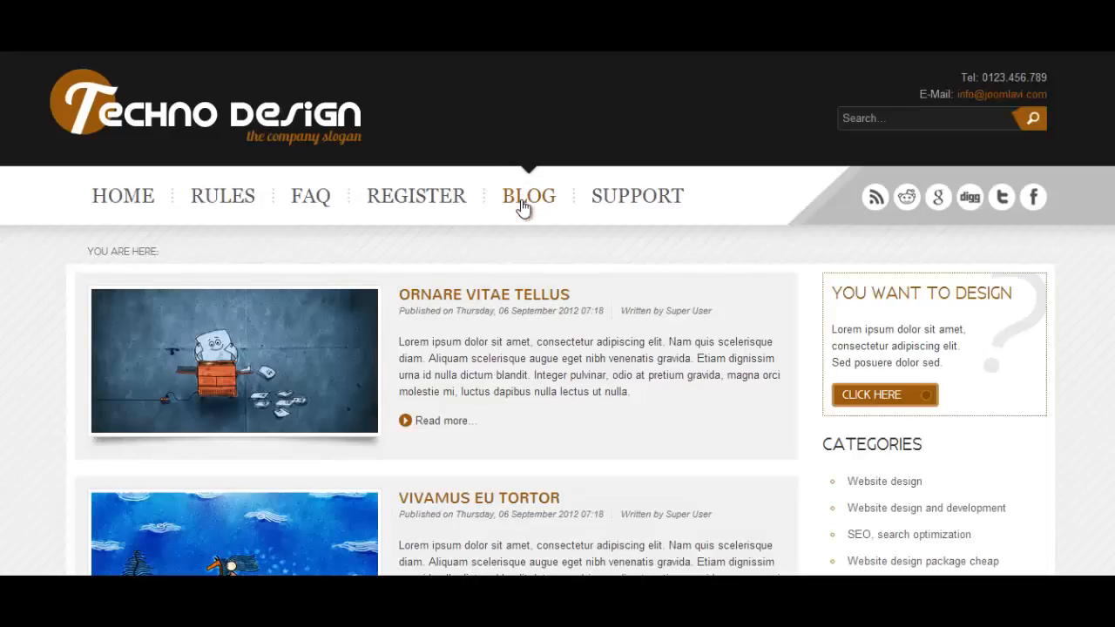
Review the article entries on the public site's Blog page, including their images, intro texts and Read more links
{"action": "scroll", "coordinate": [575, 378], "scroll_direction": "down", "scroll_amount": 3}
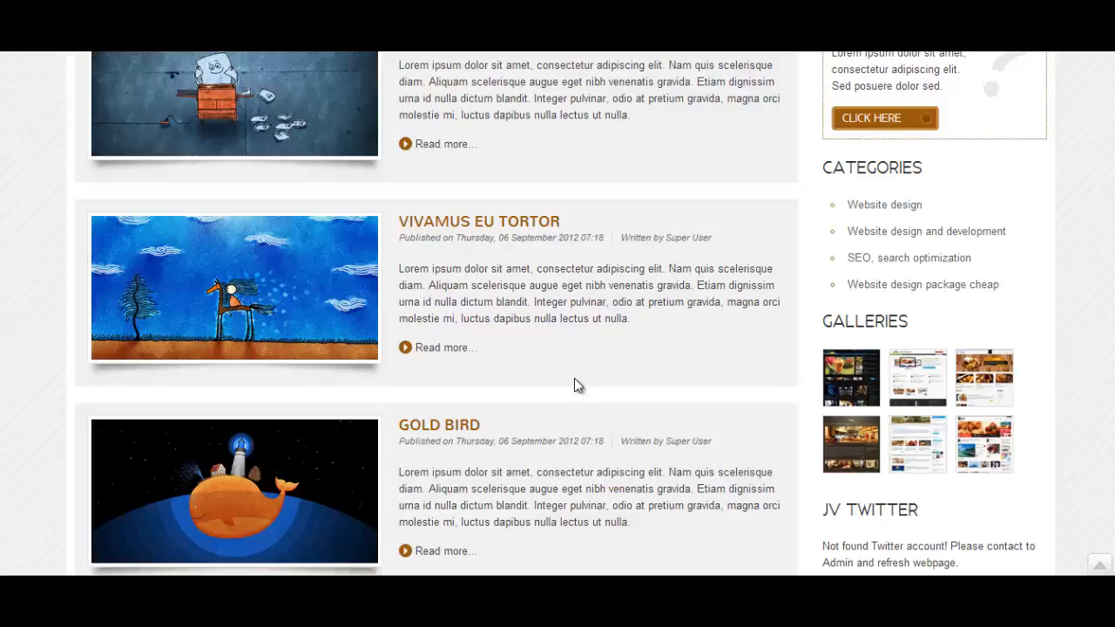
{"action": "scroll", "coordinate": [574, 378], "scroll_direction": "up", "scroll_amount": 3}
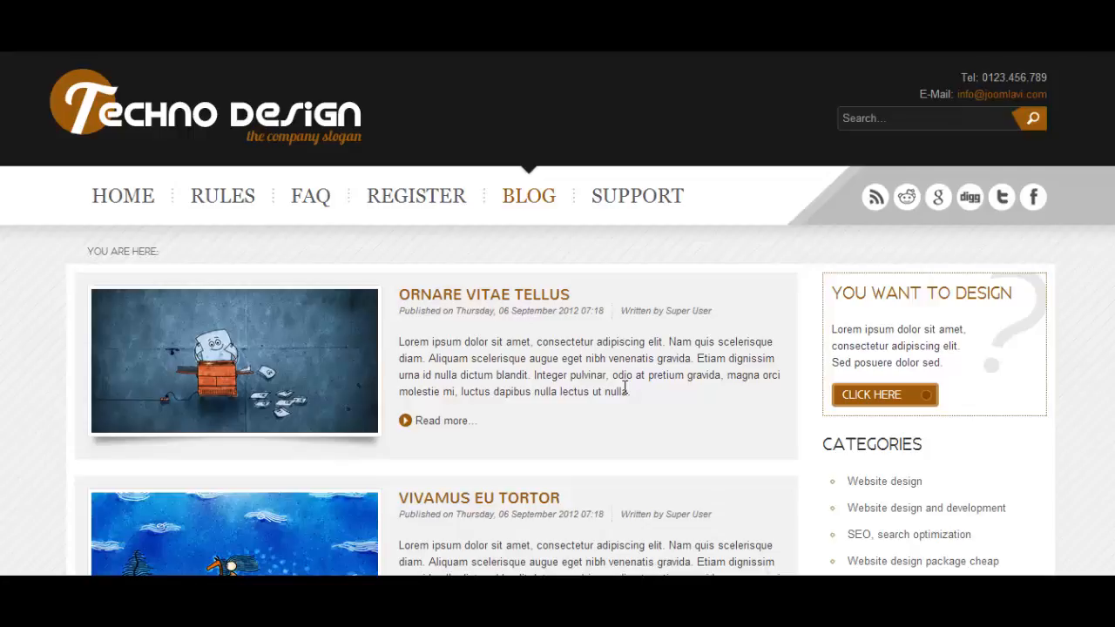
{"action": "scroll", "coordinate": [625, 387], "scroll_direction": "down", "scroll_amount": 3}
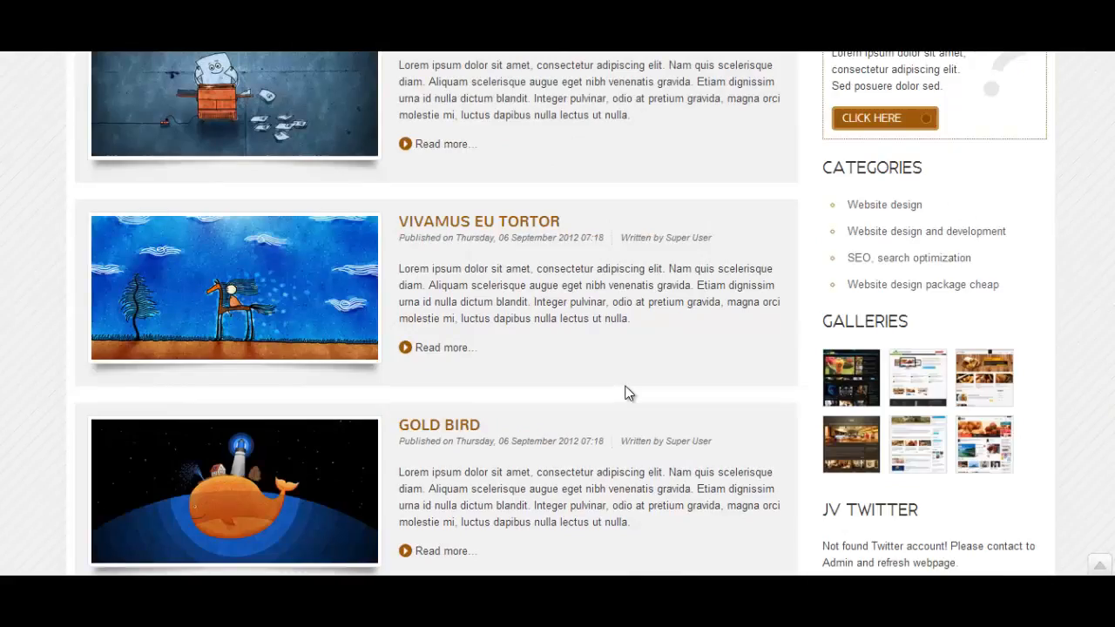
{"action": "scroll", "coordinate": [625, 393], "scroll_direction": "down", "scroll_amount": 3}
{"action": "scroll", "coordinate": [630, 385], "scroll_direction": "down", "scroll_amount": 4}
{"action": "scroll", "coordinate": [630, 385], "scroll_direction": "up", "scroll_amount": 3}
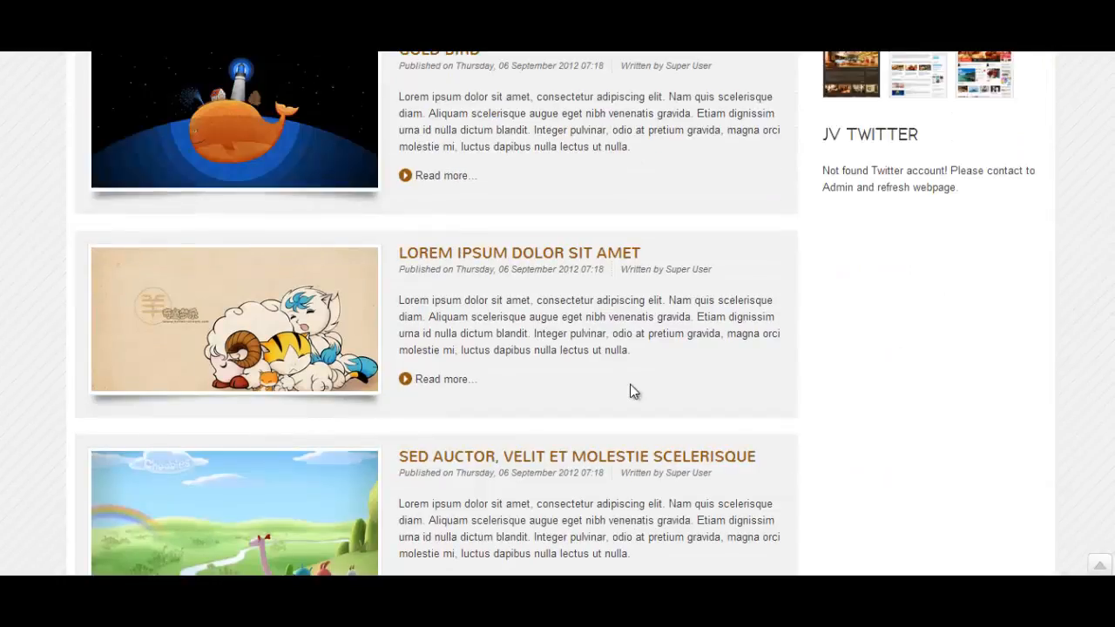
{"action": "scroll", "coordinate": [630, 385], "scroll_direction": "up", "scroll_amount": 7}
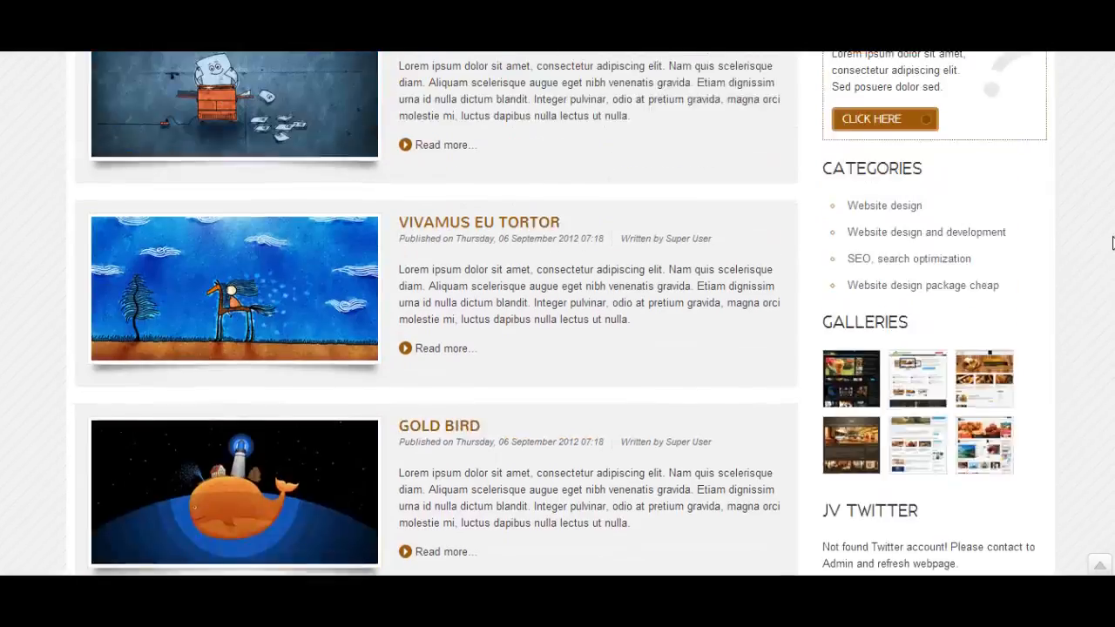